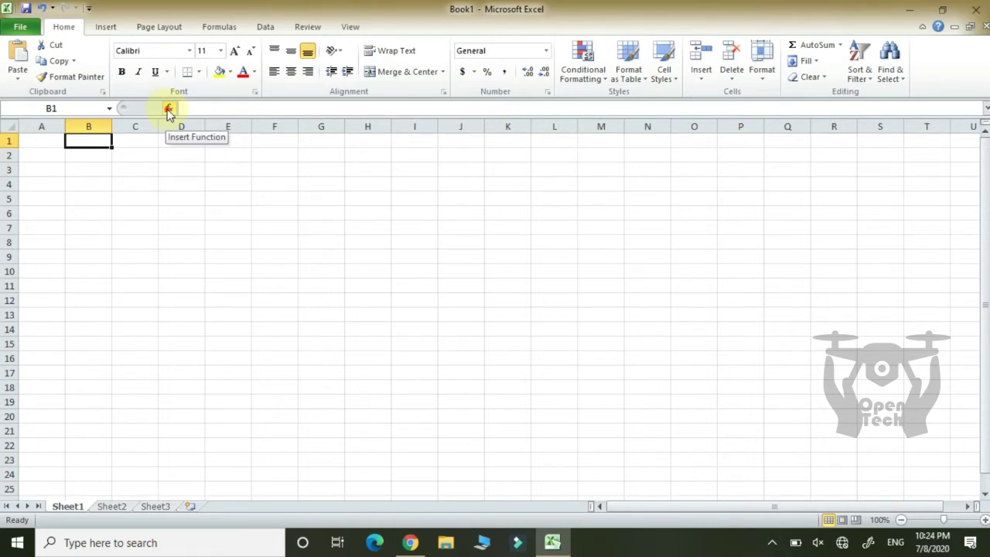
- Search all function categories for "sum" and insert the SUM function into cell B1
left_click(169, 110)
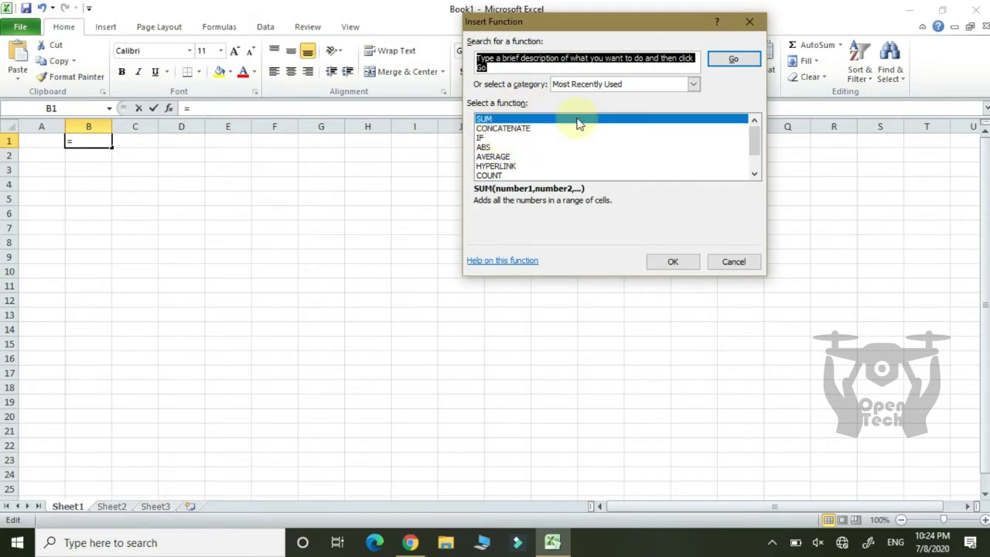
left_click(644, 91)
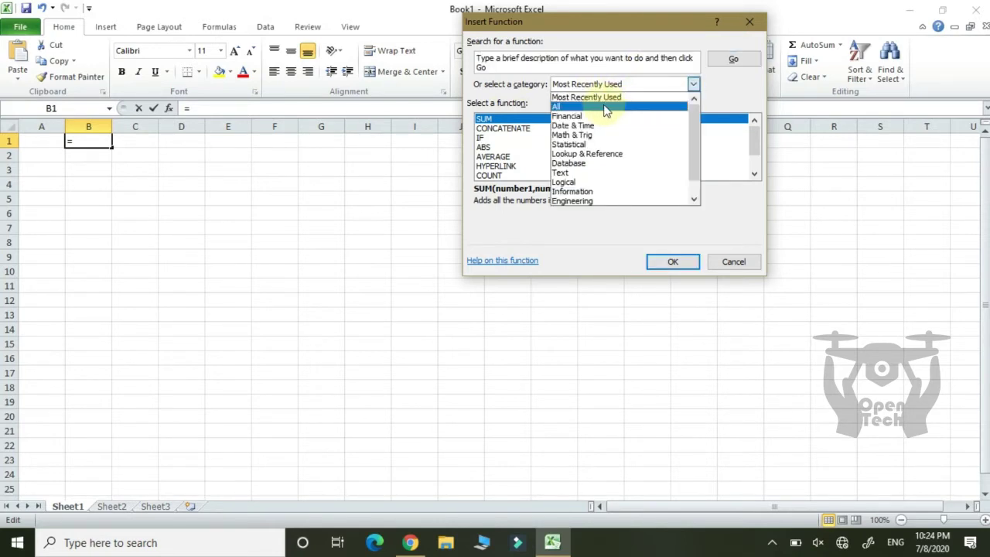
left_click(603, 103)
left_click(562, 62)
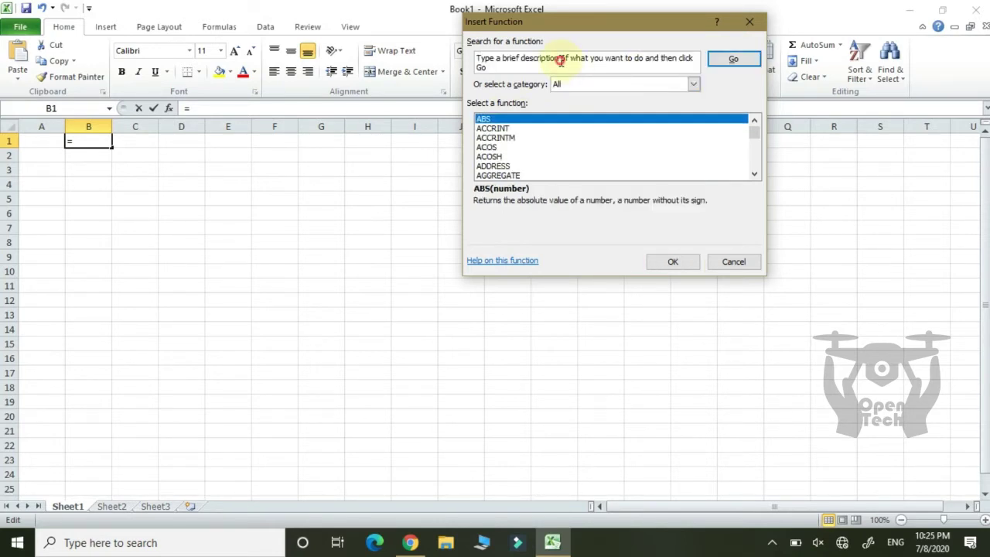
double_click(559, 61)
left_click(525, 67)
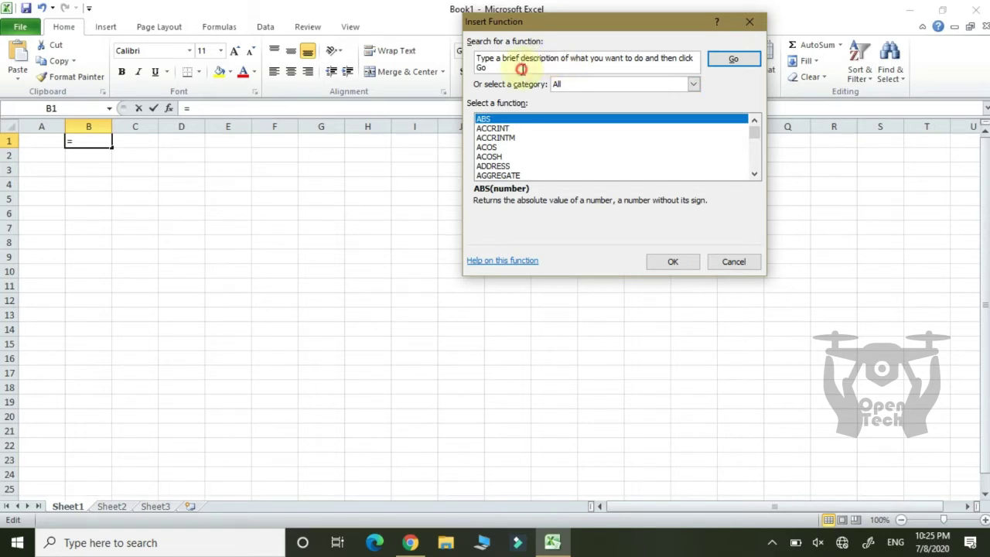
triple_click(497, 68)
type("sum")
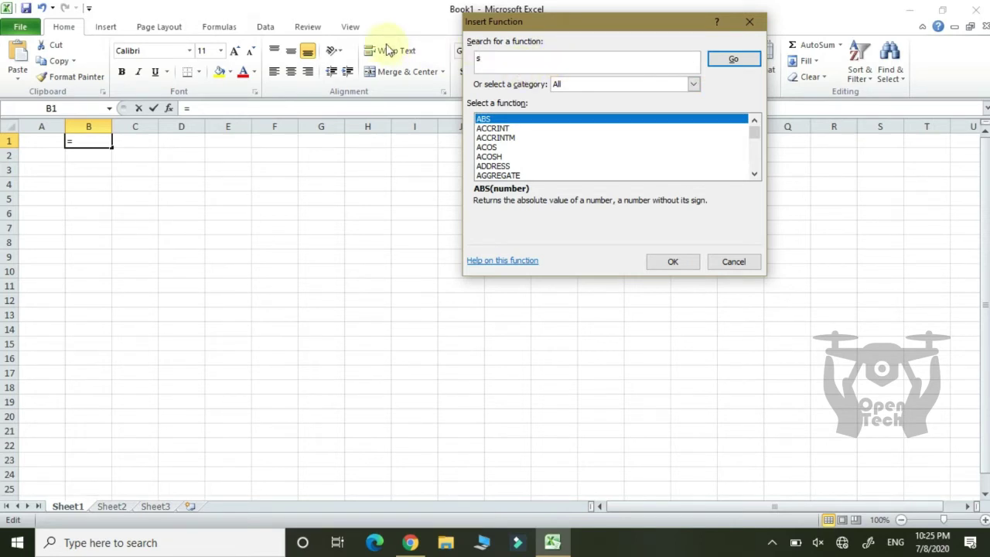
left_click(728, 66)
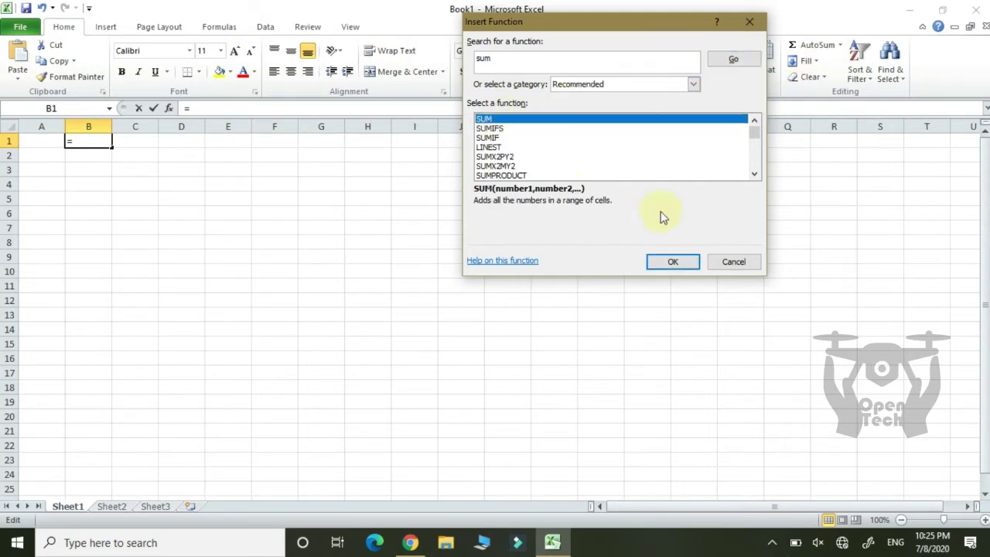
left_click(684, 260)
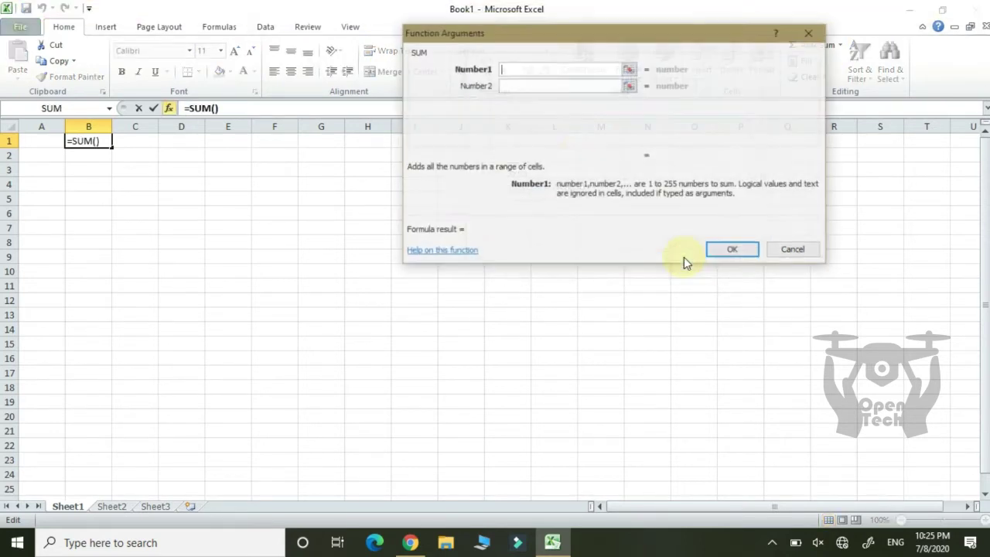
- Set the SUM function's three arguments to cells A1, A2 and A3, and confirm the formula
left_click(506, 69)
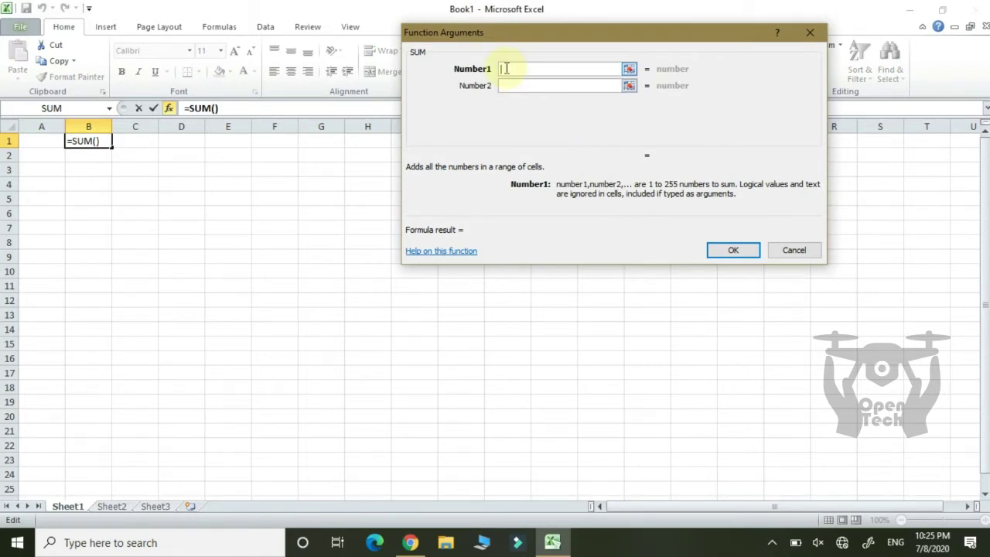
left_click(43, 139)
left_click(511, 86)
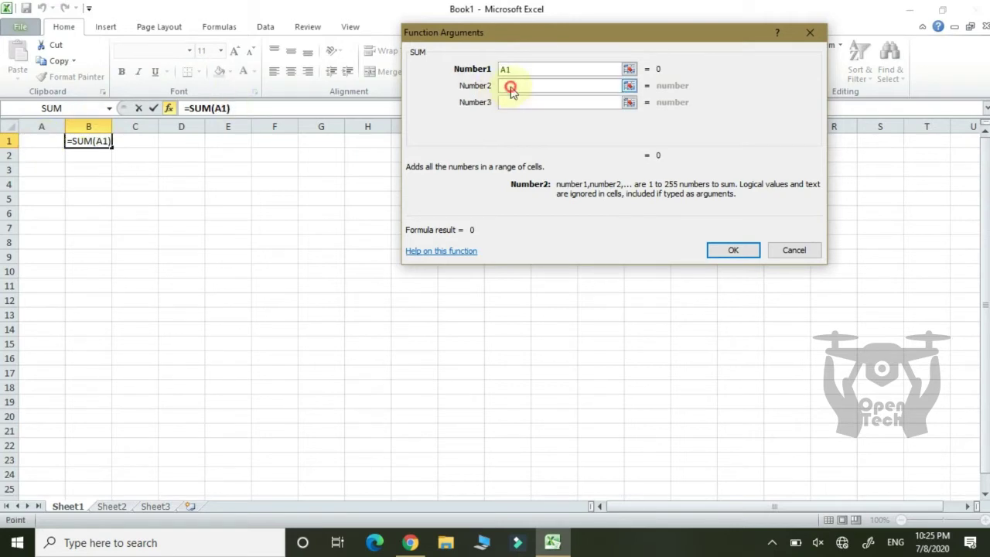
left_click(40, 158)
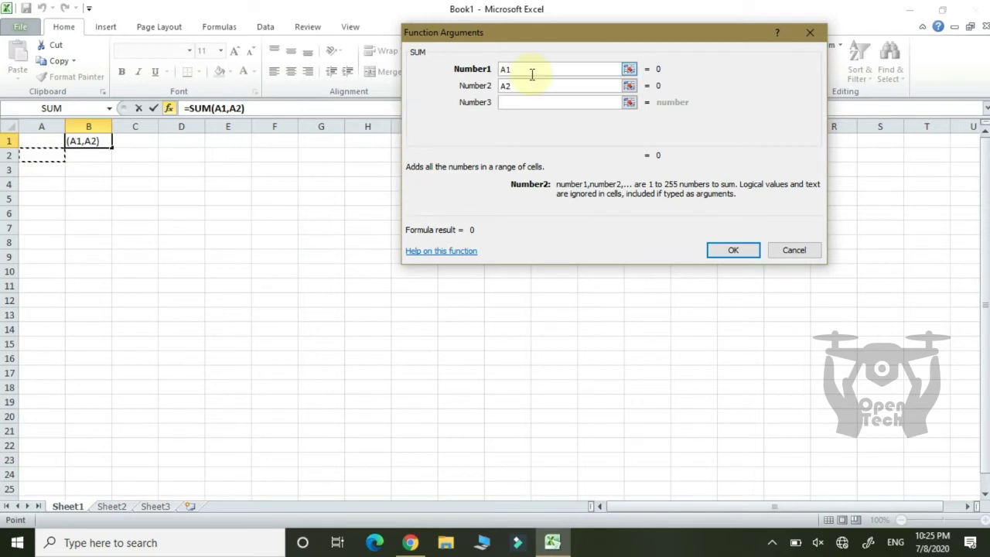
left_click(533, 101)
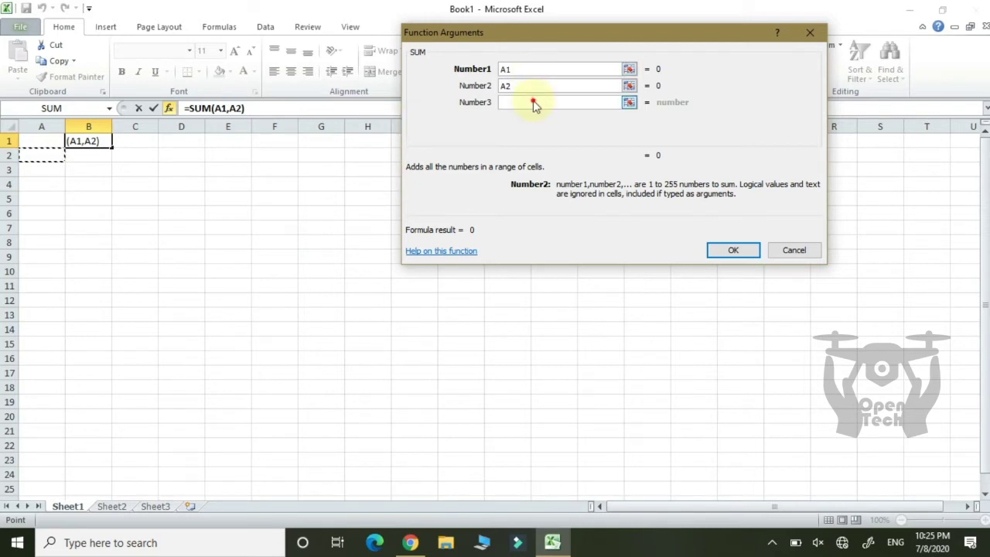
left_click(55, 168)
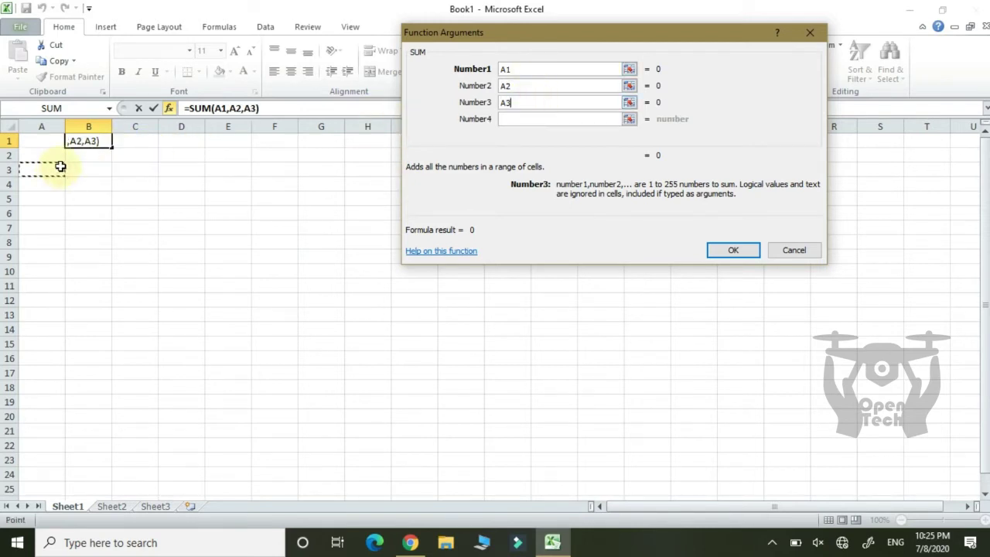
left_click(733, 251)
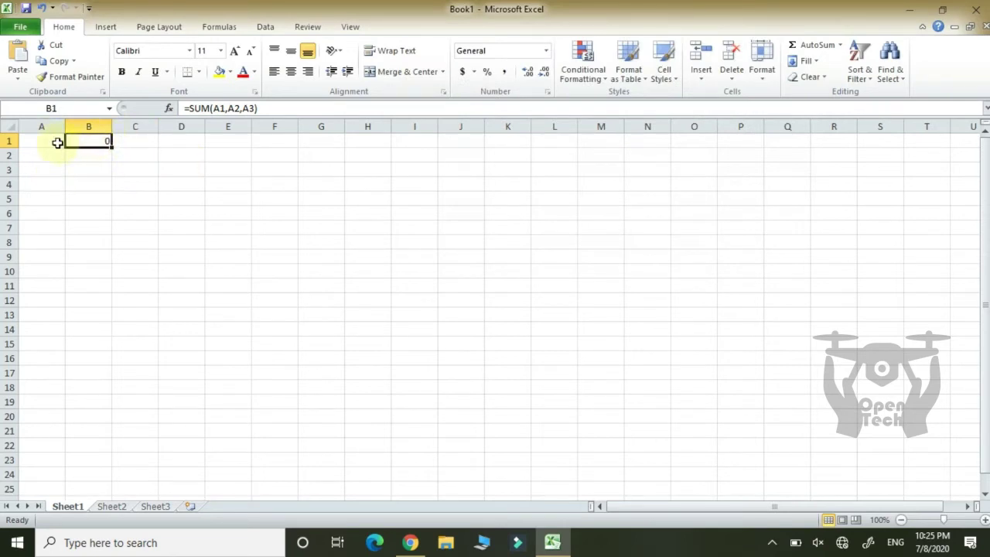
- Enter the value 1 in each of the cells A1, A2 and A3
left_click(60, 147)
type("1")
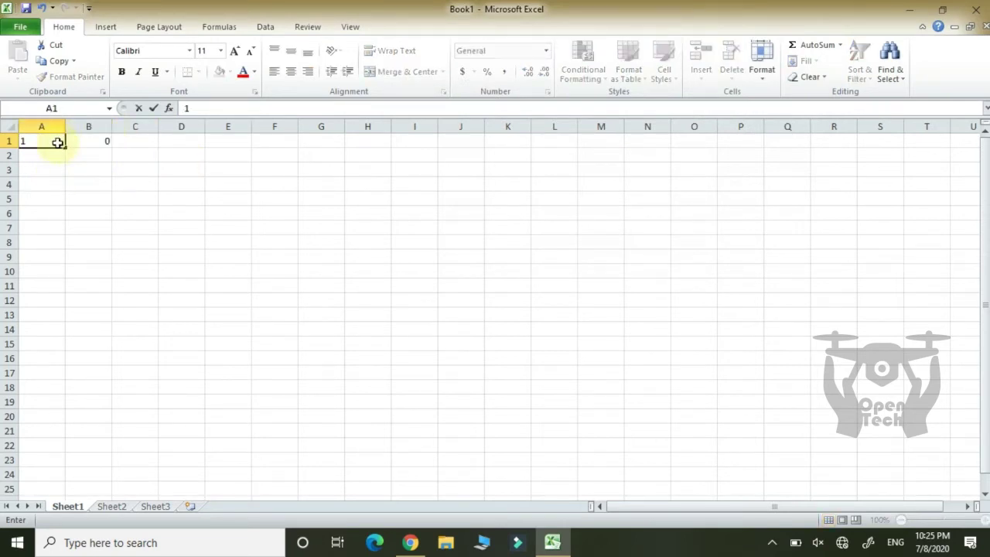
key("Return")
type("1")
key("Return")
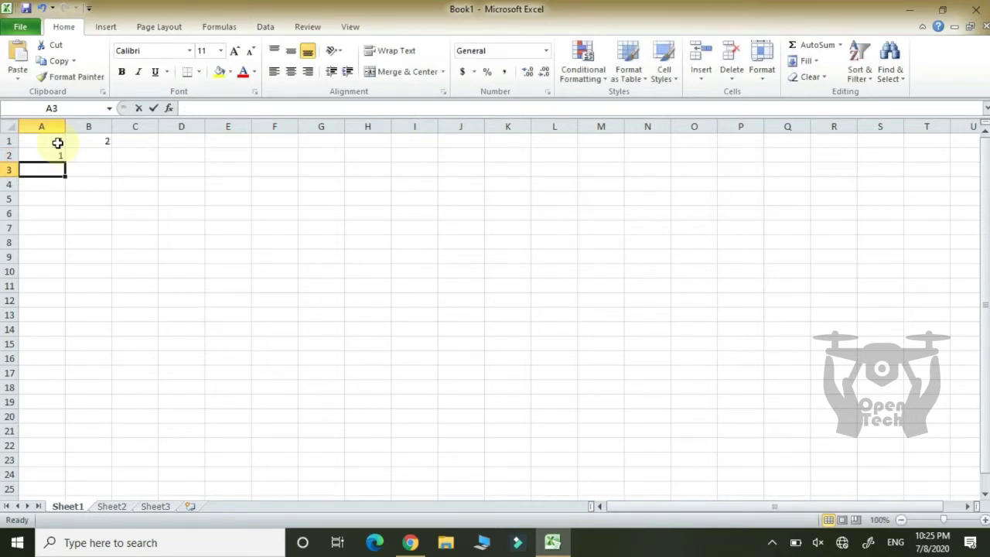
type("1")
key("Return")
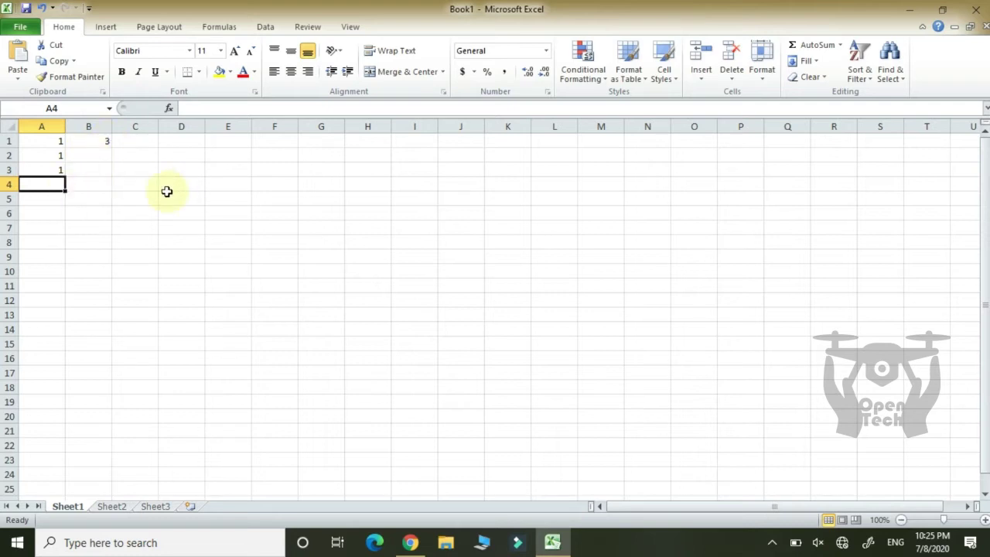
- Enter 1 and 2 in D1 and D2, and fill the number series down to 16 in D16
left_click(193, 144)
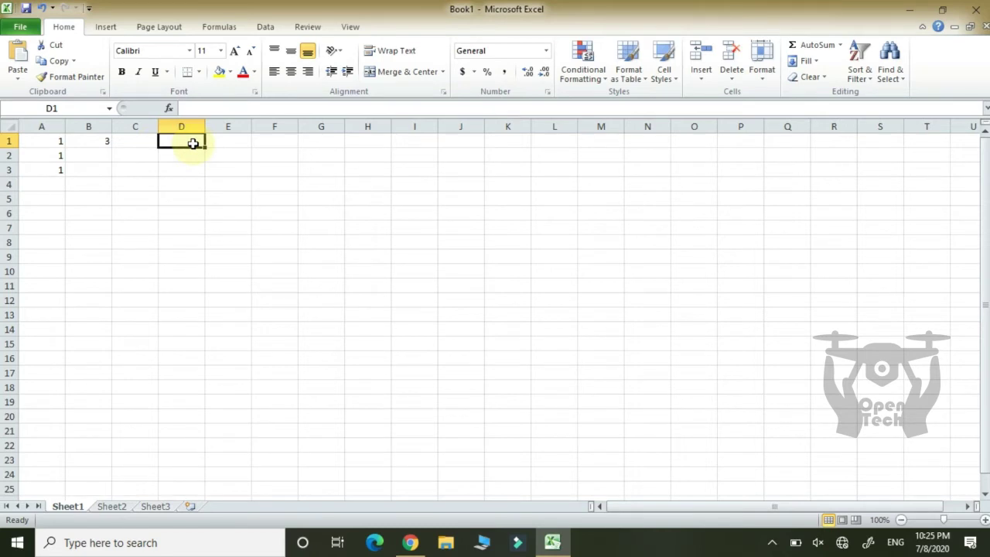
type("1")
key("Return")
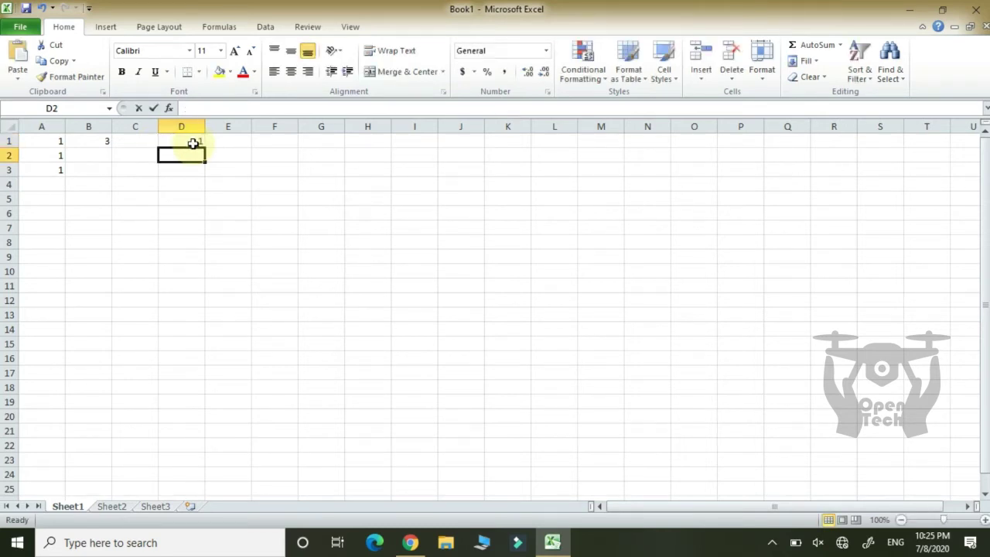
type("2")
key("Return")
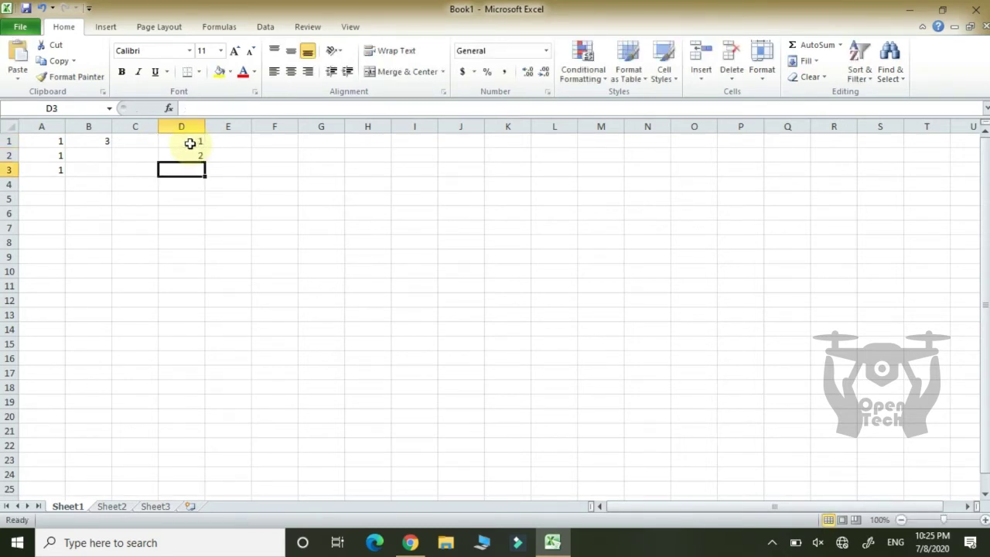
left_click_drag(189, 144, 200, 367)
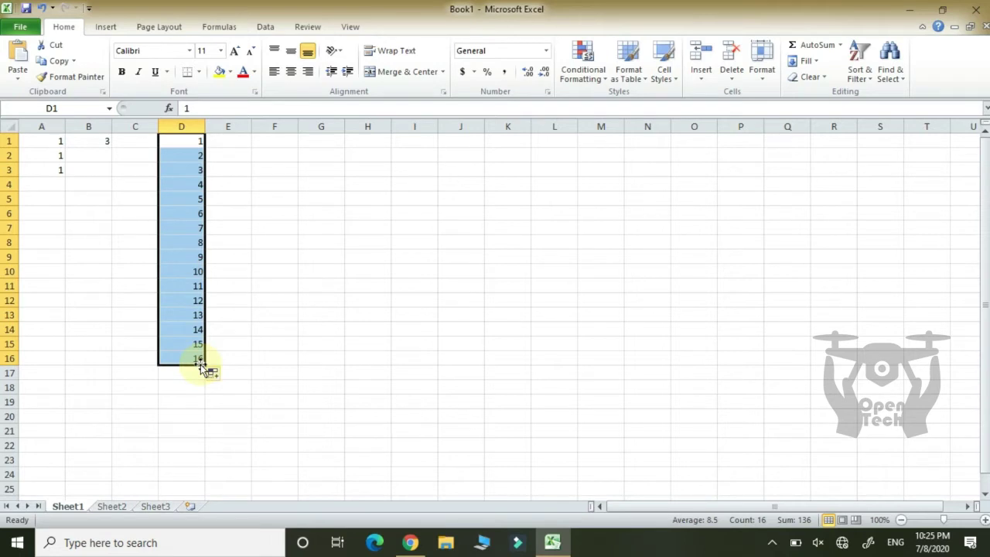
- Use AutoSum in cell D17 to total the range D1:D16, and check the resulting formula
left_click(192, 373)
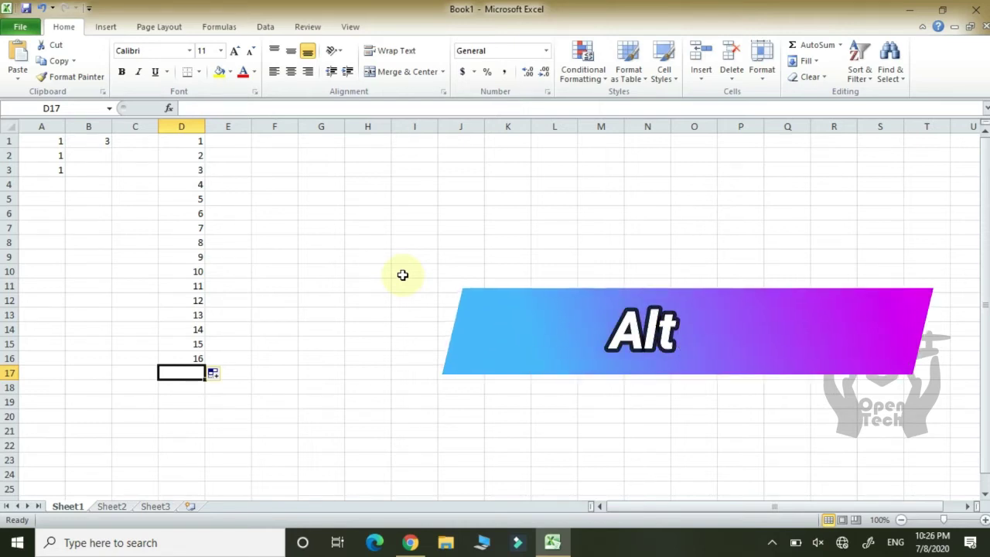
key("alt+equal")
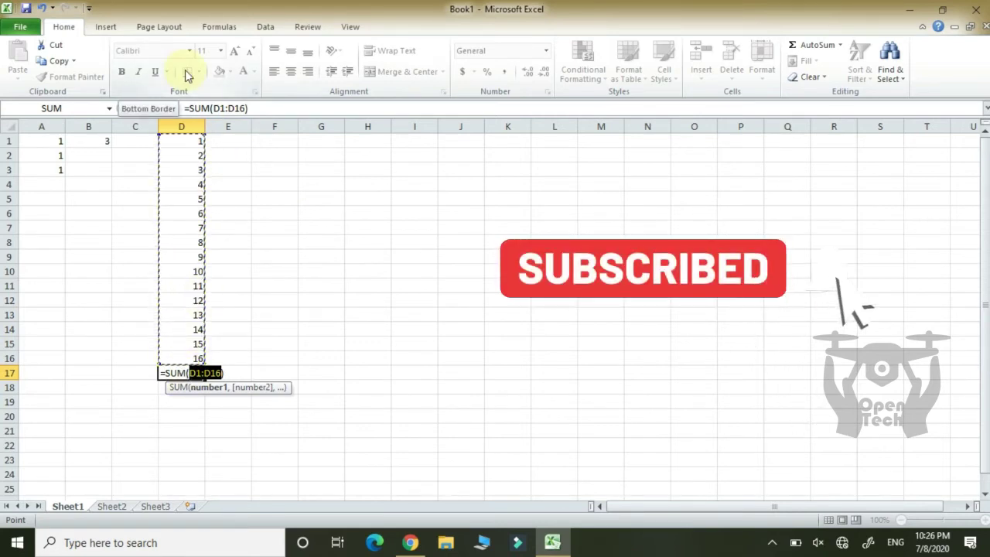
key("Return")
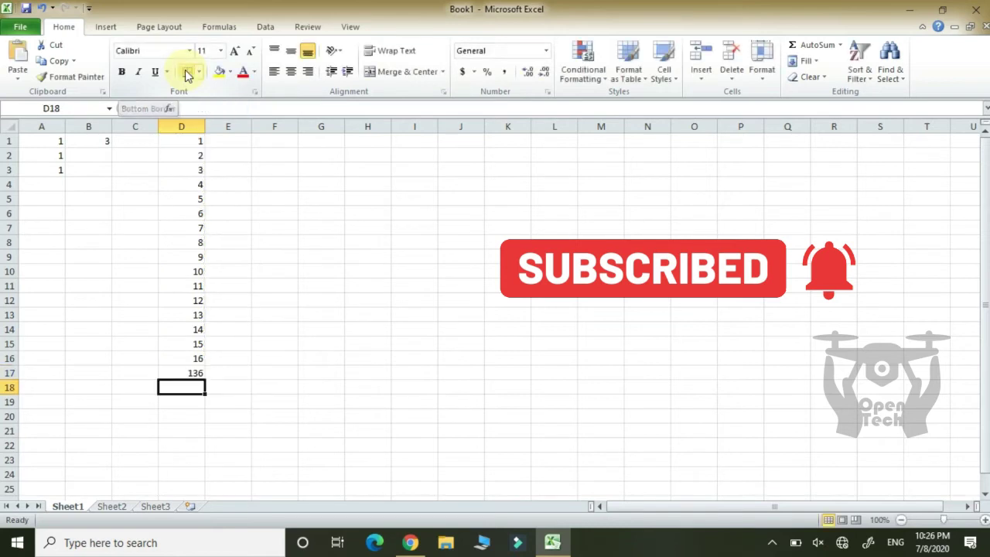
left_click(186, 372)
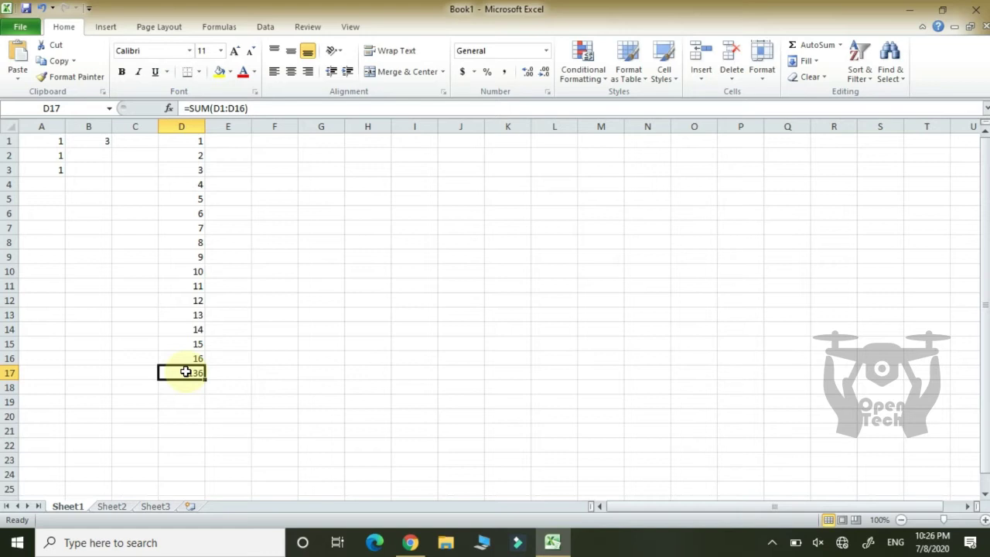
- Enter the values 2, 3 and 5 in cells E1, F1 and G1
left_click(245, 142)
type("2")
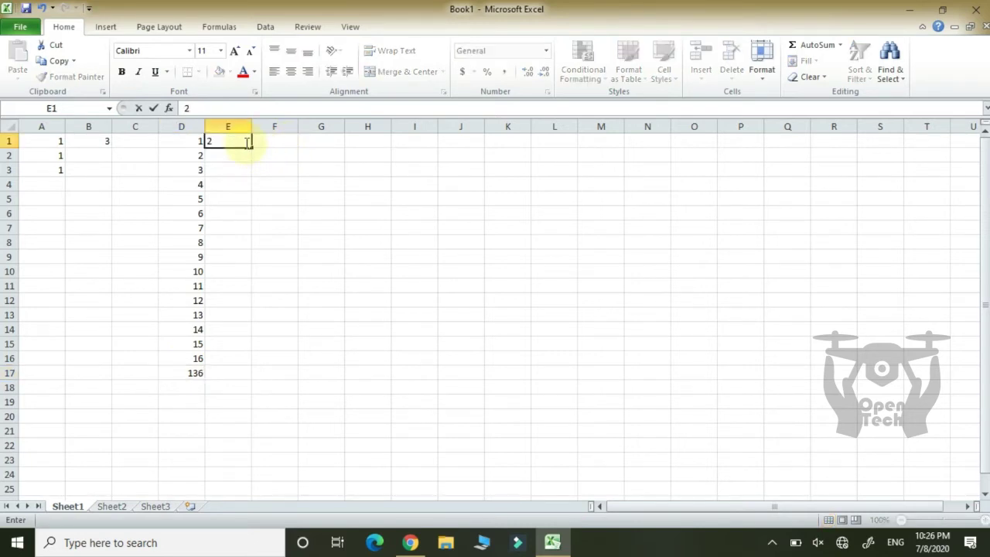
key("Tab")
type("3")
key("Tab")
type("5")
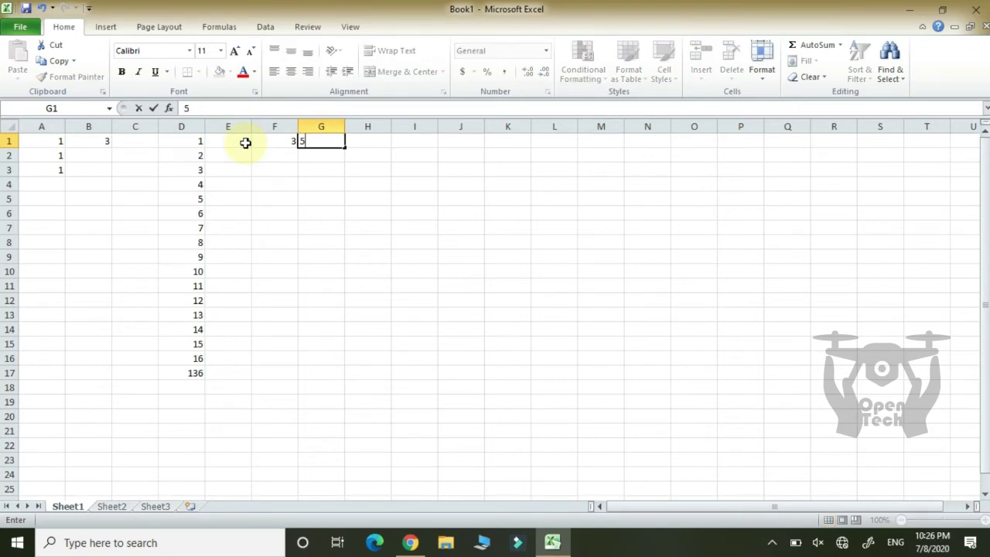
key("Tab")
type("q")
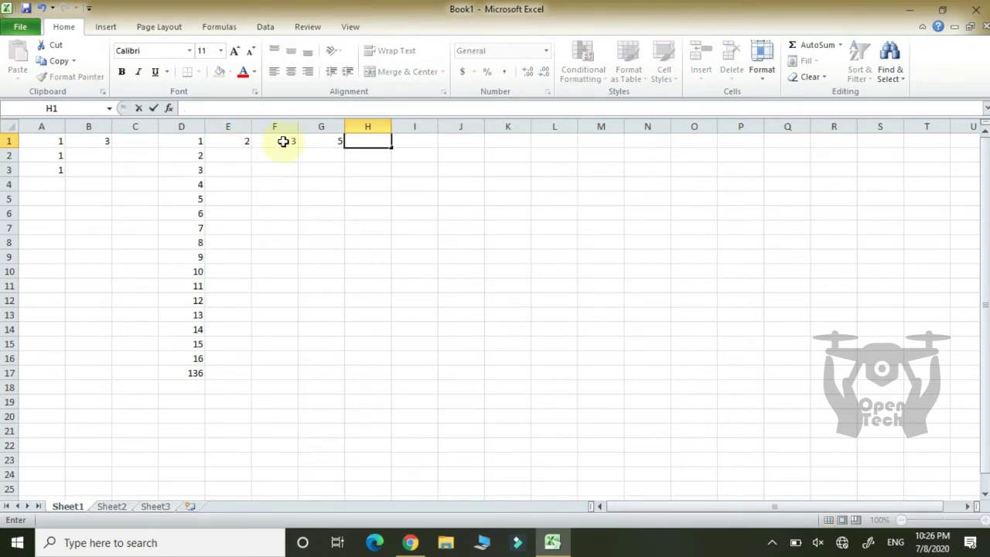
key("Escape")
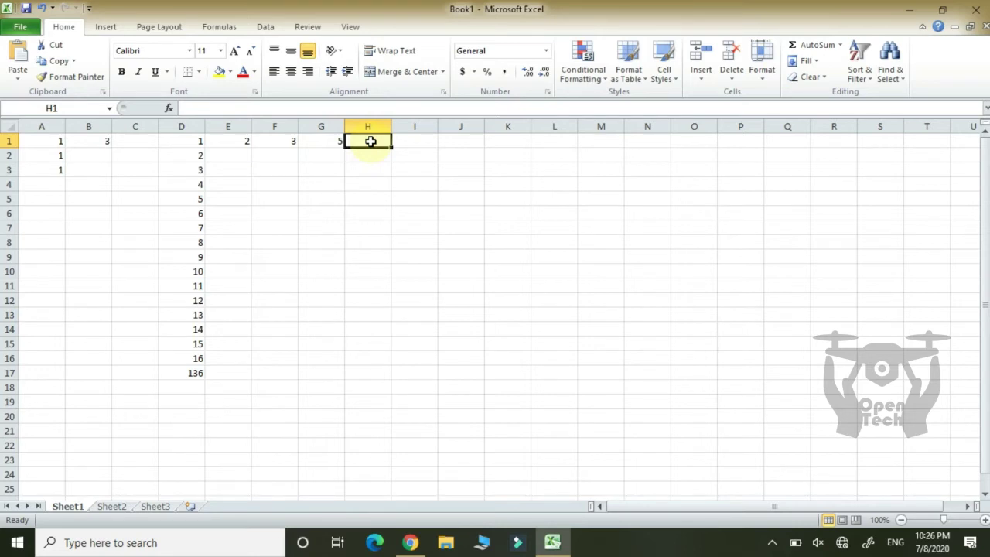
- Write a SUM formula in cell H1 that totals the range D1:G1, and check it
type("=")
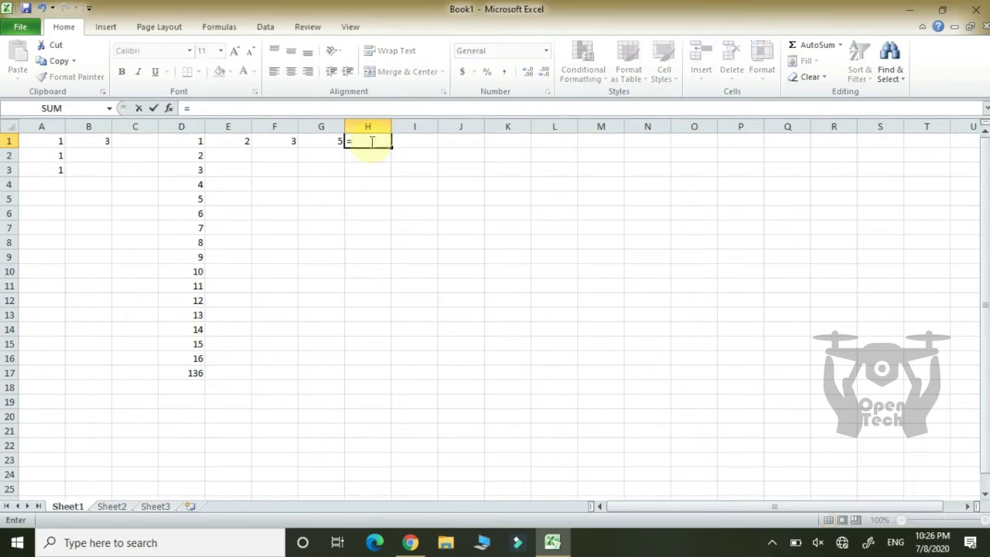
type("sum")
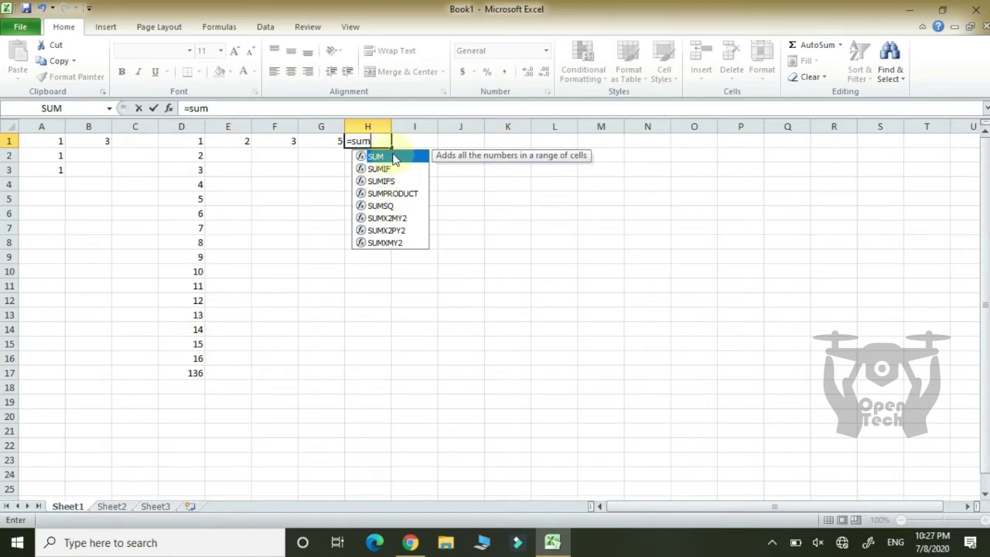
double_click(393, 157)
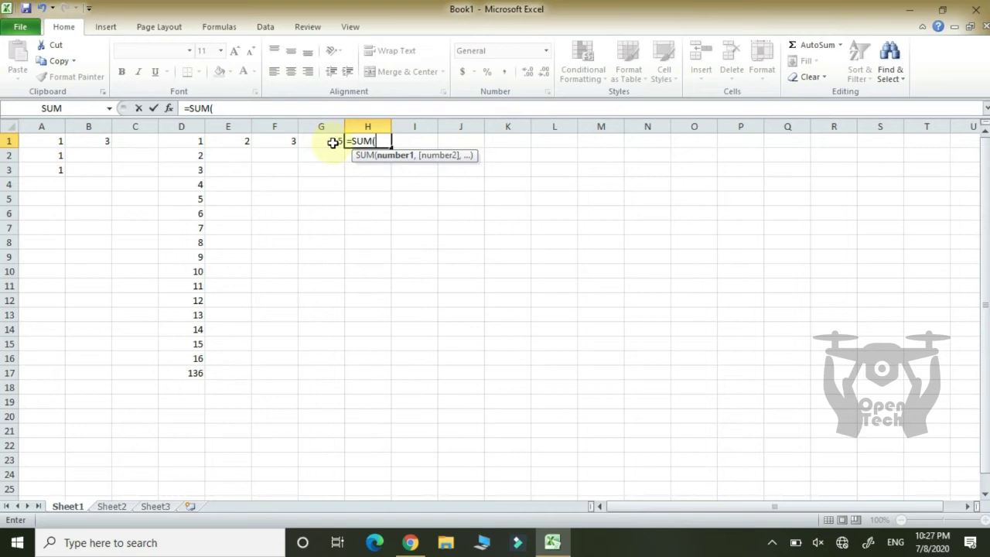
left_click_drag(333, 141, 186, 140)
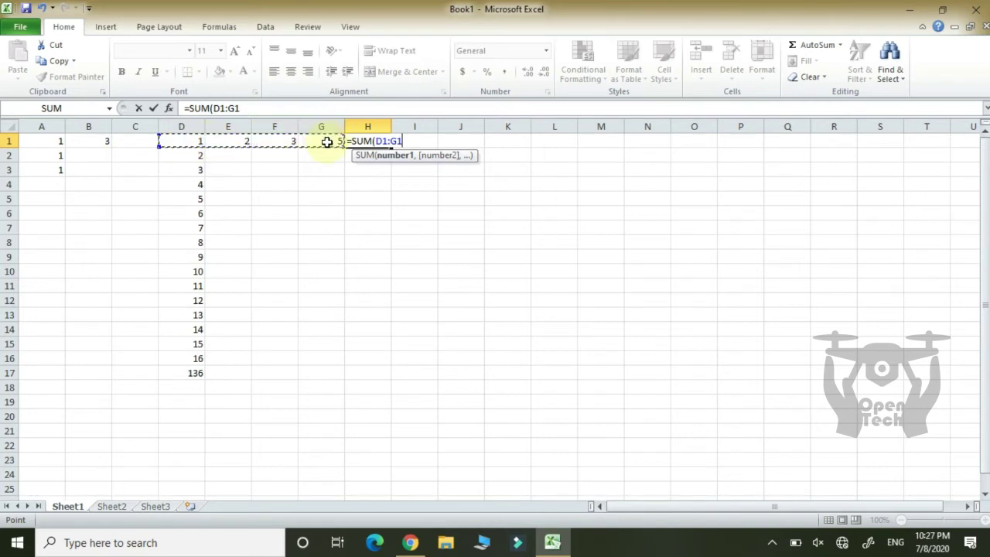
key("Return")
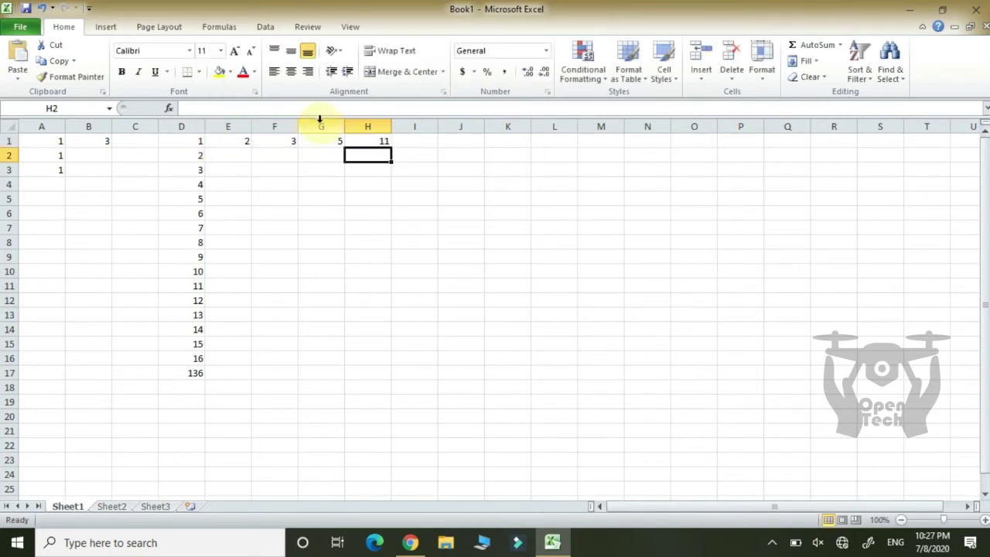
left_click(385, 141)
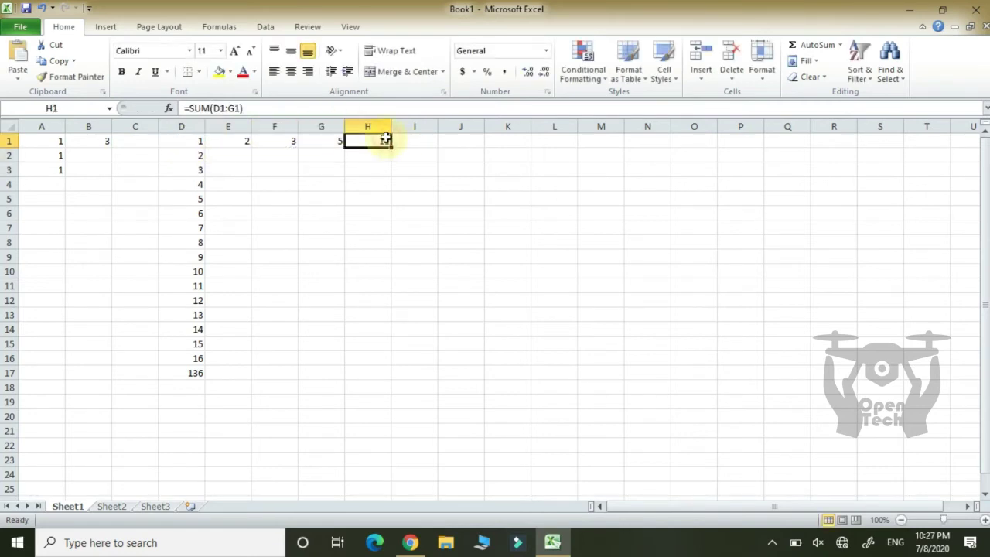
left_click(363, 227)
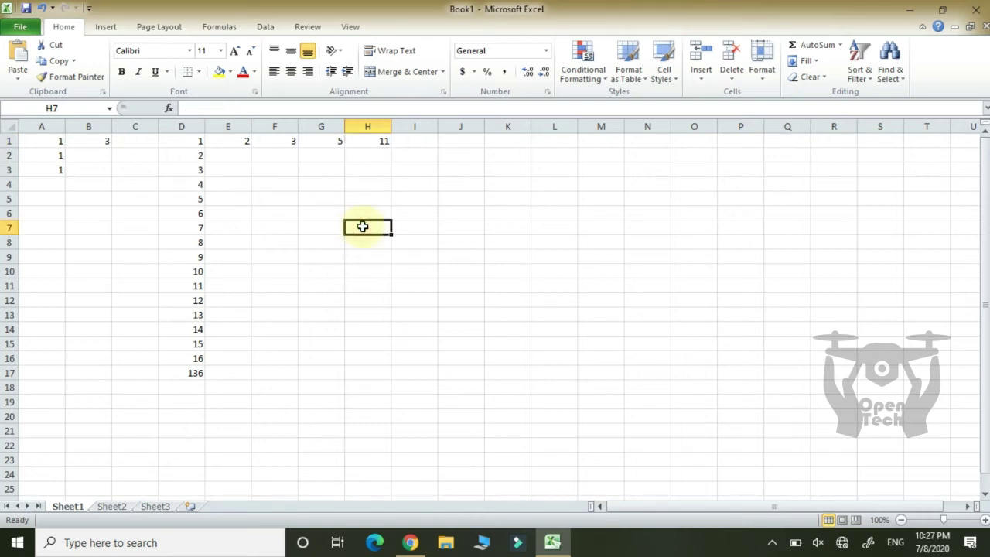
- Write a SUM formula in cell H7 that totals the ranges D1:D8 and G1:H1, and check the formula
type("=su")
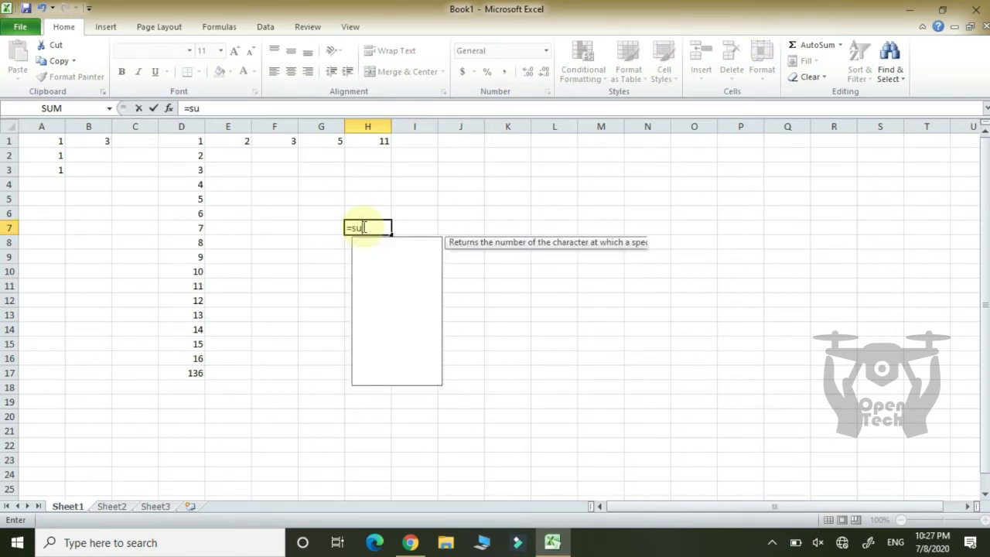
type("m")
key("Tab")
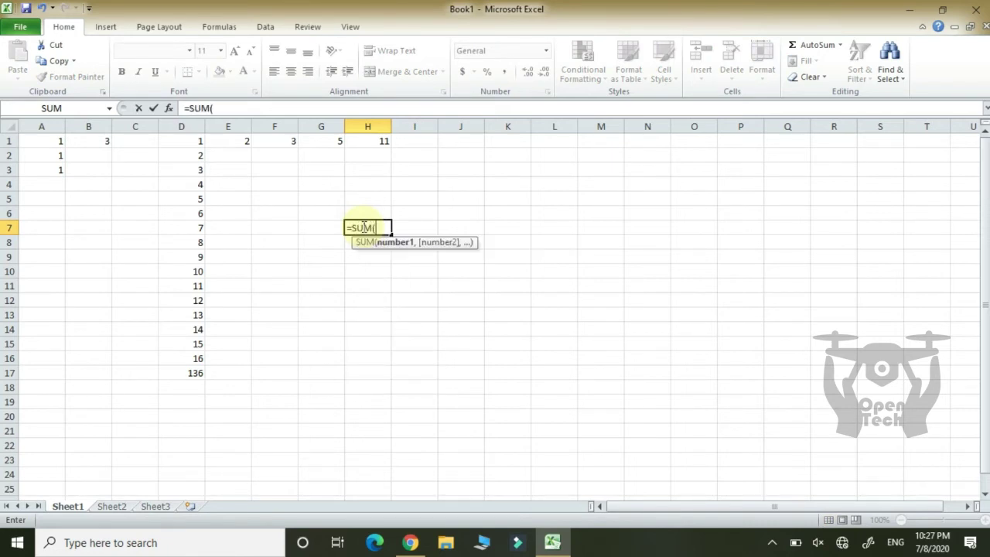
left_click_drag(193, 144, 192, 236)
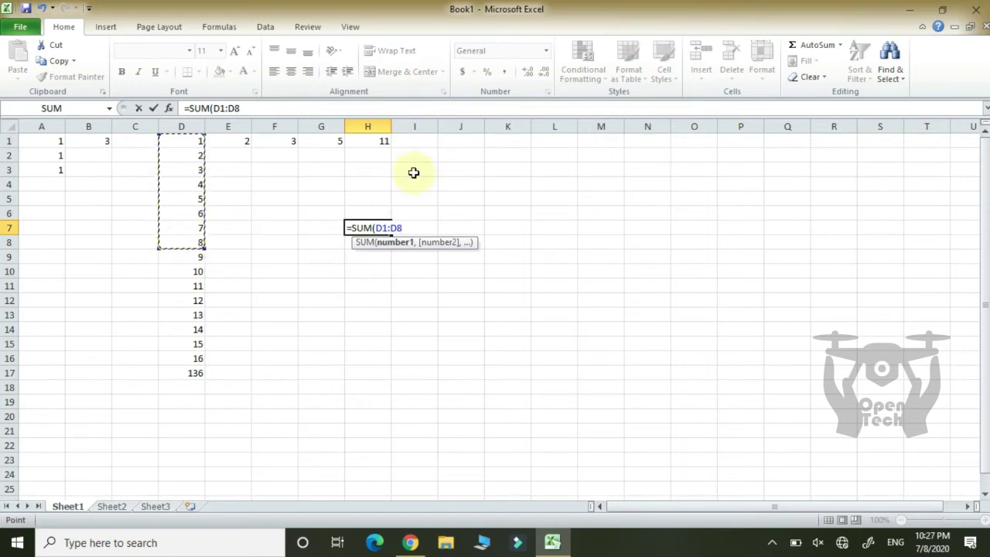
type(",")
left_click_drag(316, 141, 373, 149)
key("Return")
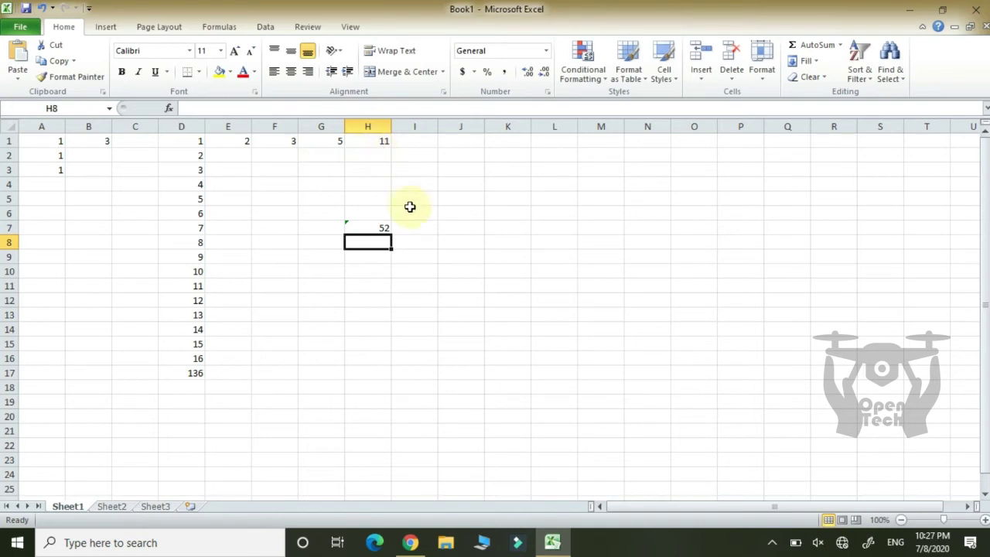
left_click(378, 228)
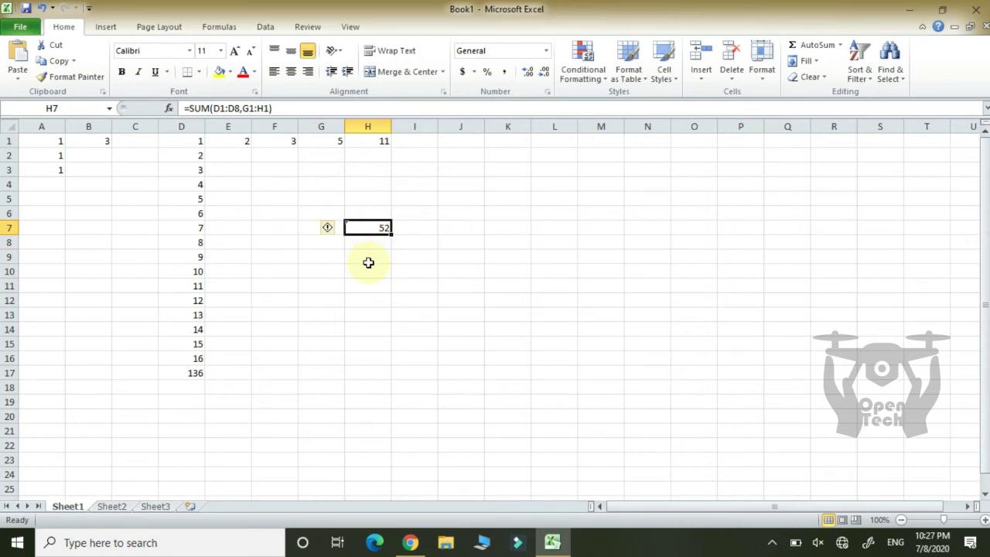
- Write a SUM formula in cell H9 that adds the separate cells D7, D10 and D17, and check it
left_click(368, 261)
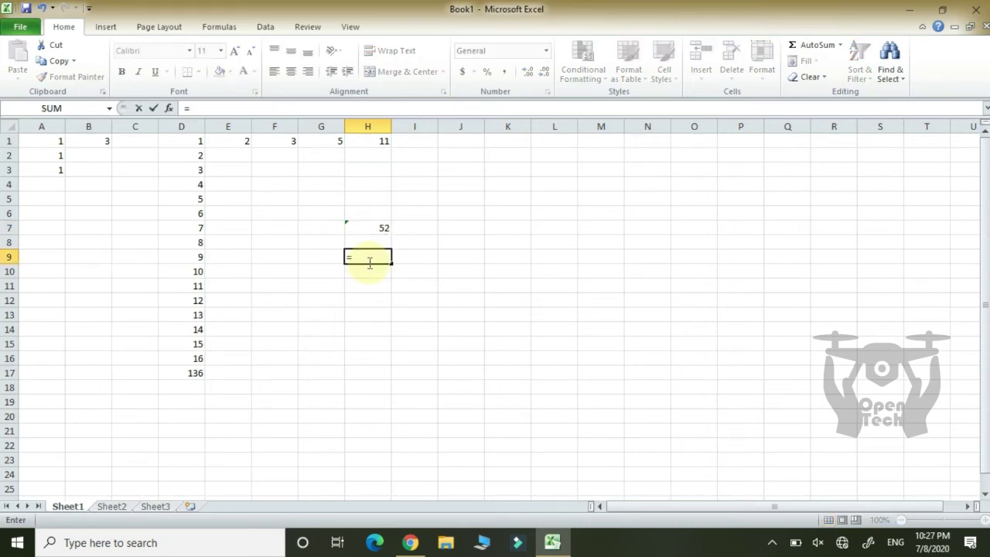
type("sum")
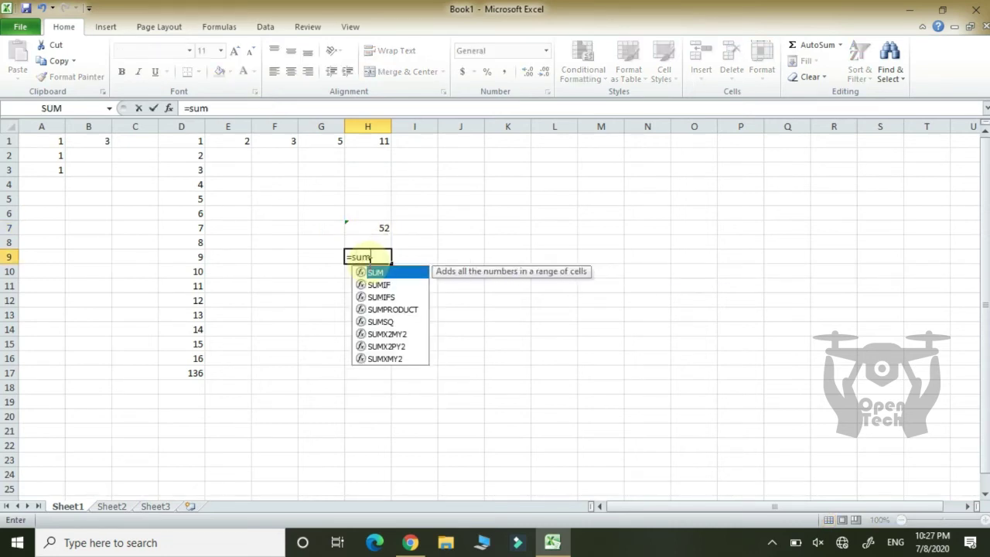
double_click(362, 272)
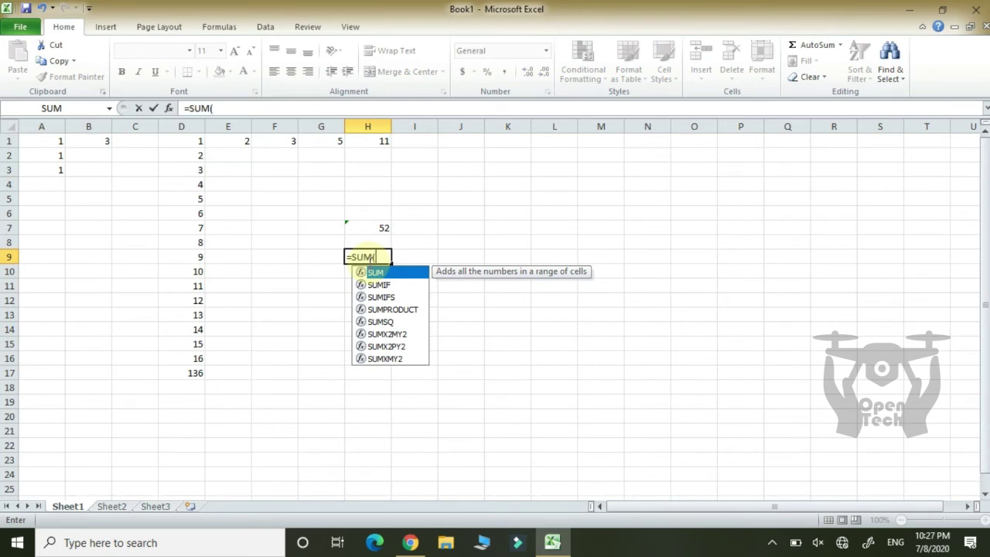
left_click(196, 228)
type(",")
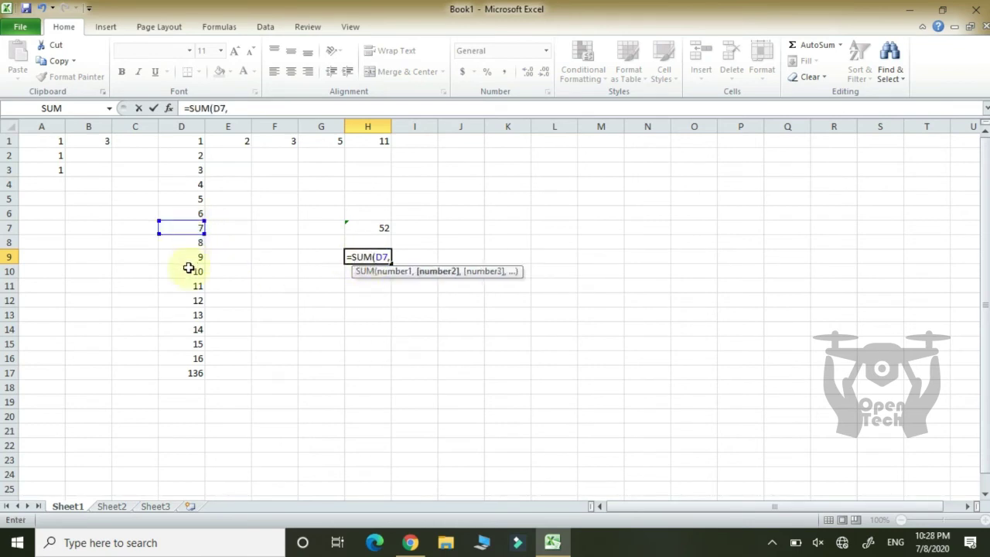
left_click(189, 269)
type(",")
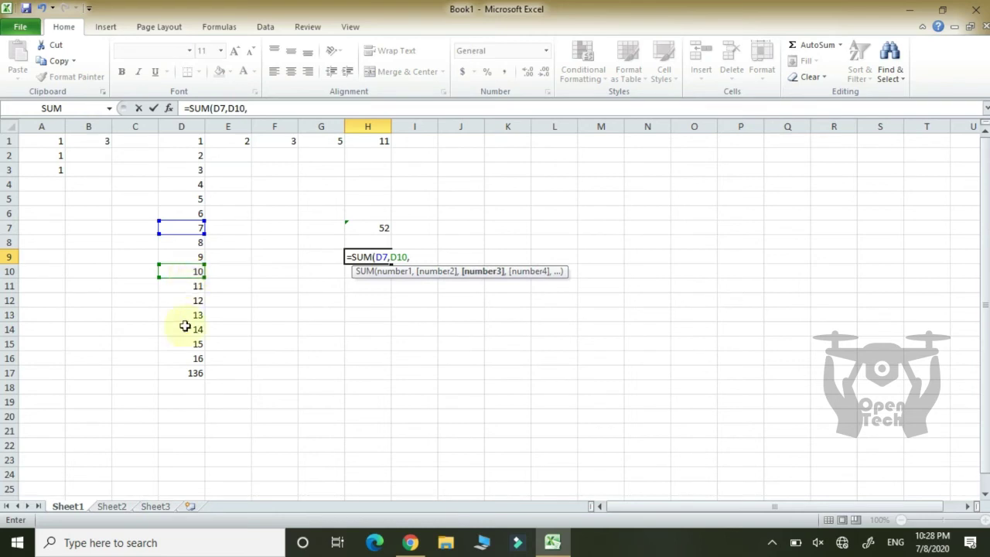
left_click(190, 374)
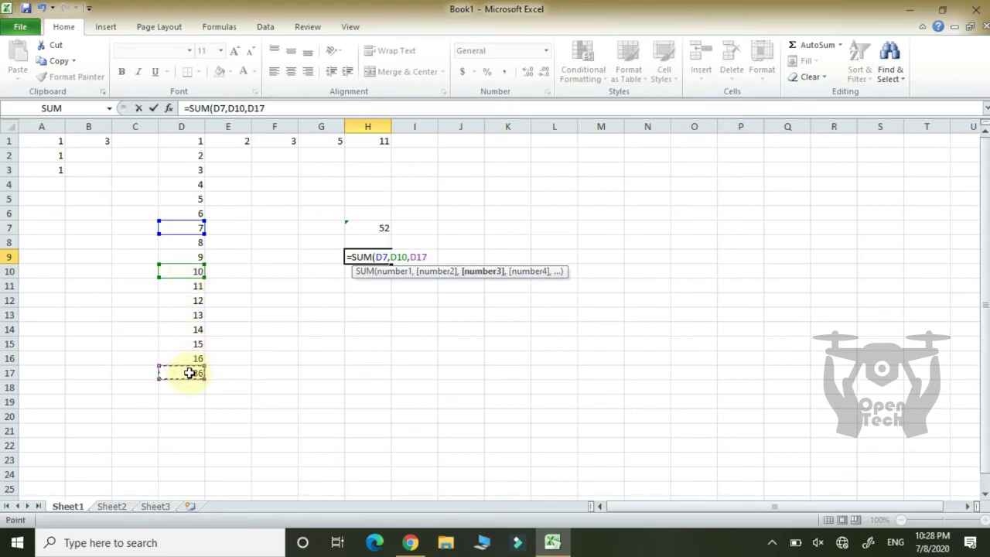
key("Return")
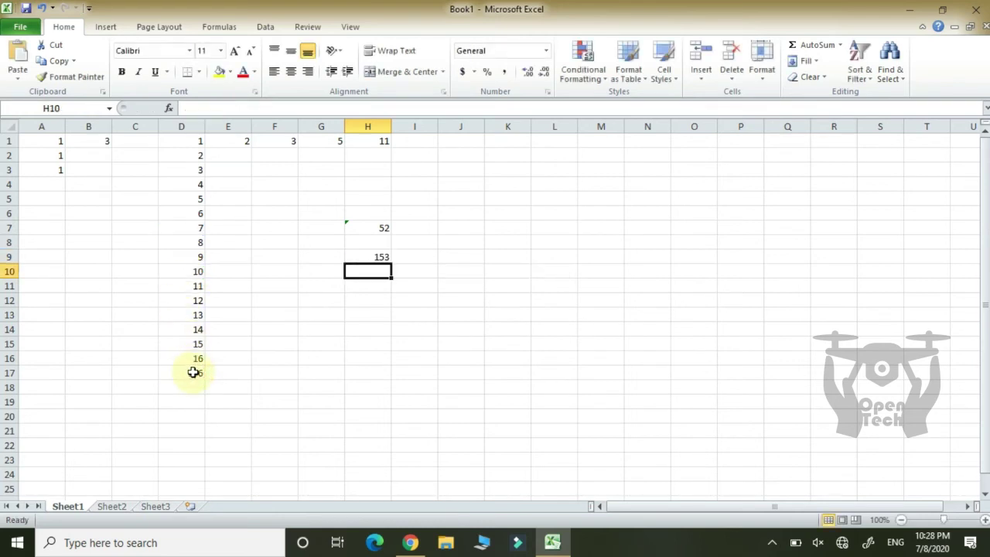
left_click(380, 255)
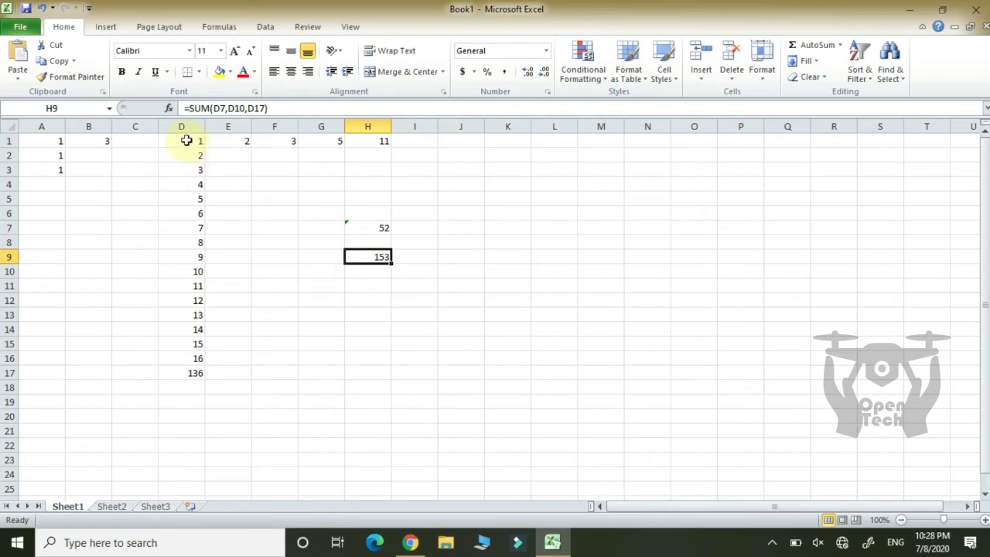
- Apply AutoSum again in cell D17 to total the numbers above it in column D
left_click(185, 375)
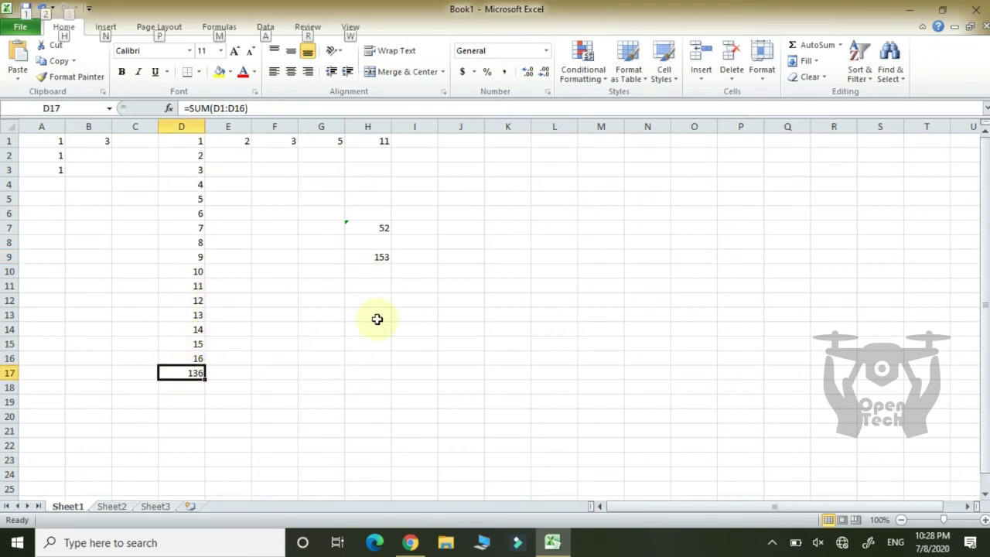
key("alt+equal")
key("Return")
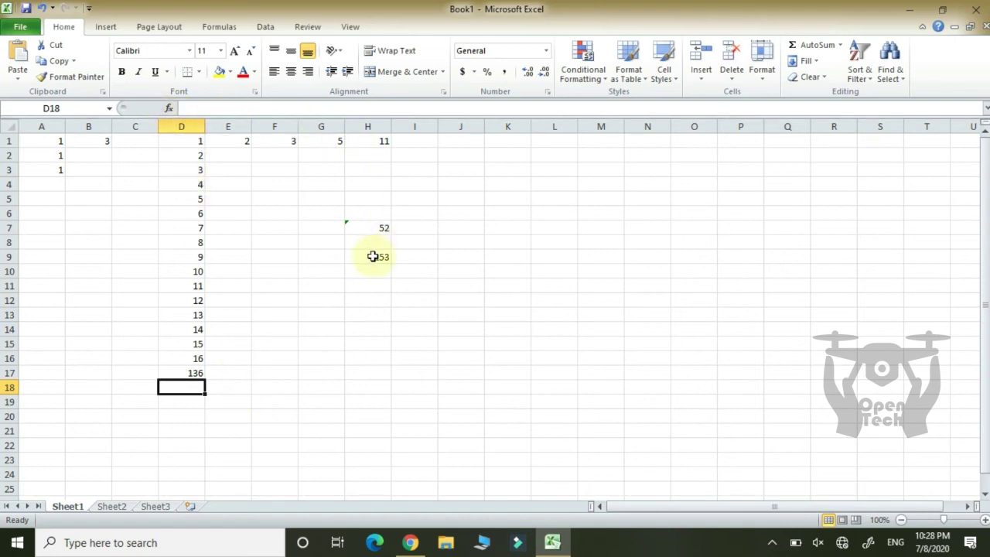
- Write a SUM formula in cell H12 with only cell D5 as its argument
left_click(361, 297)
type("=")
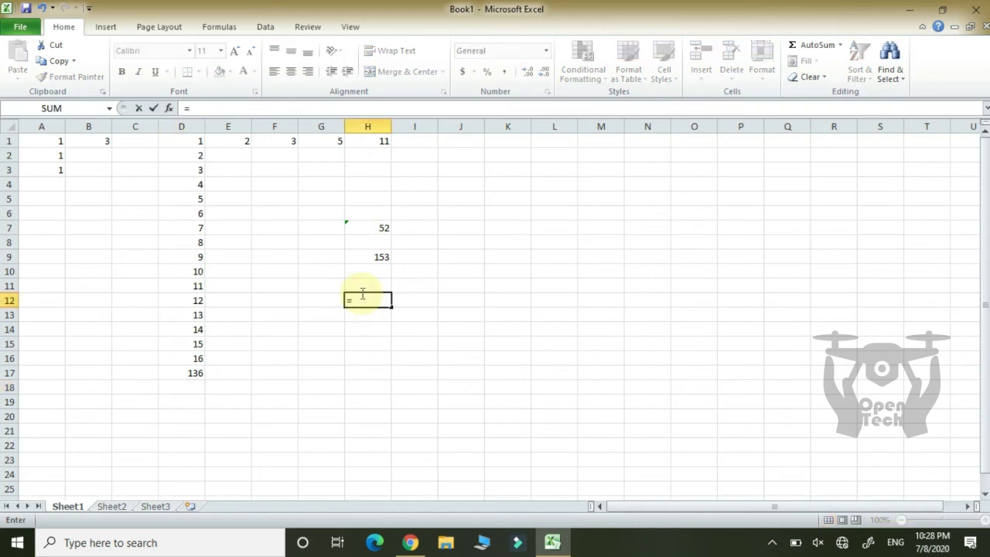
type("sum")
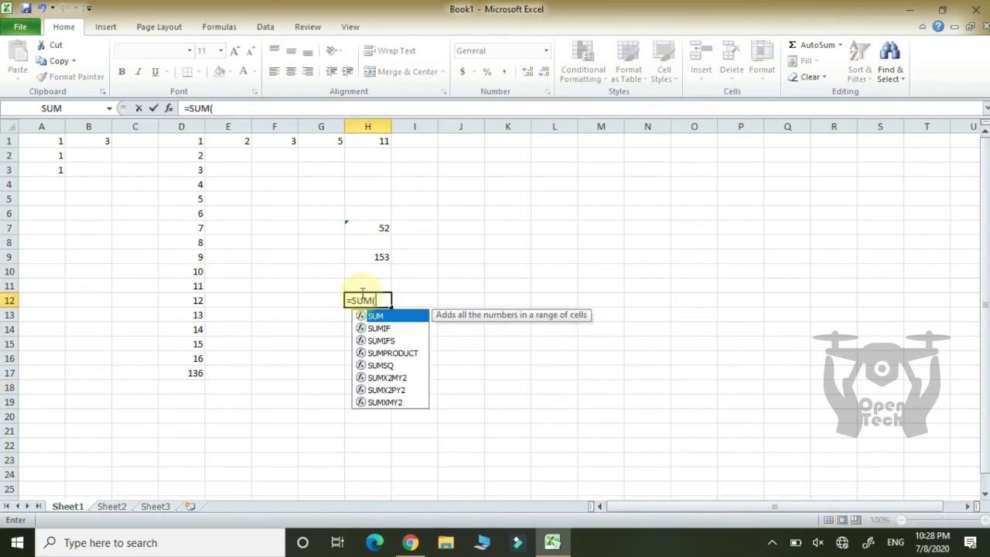
key("Tab")
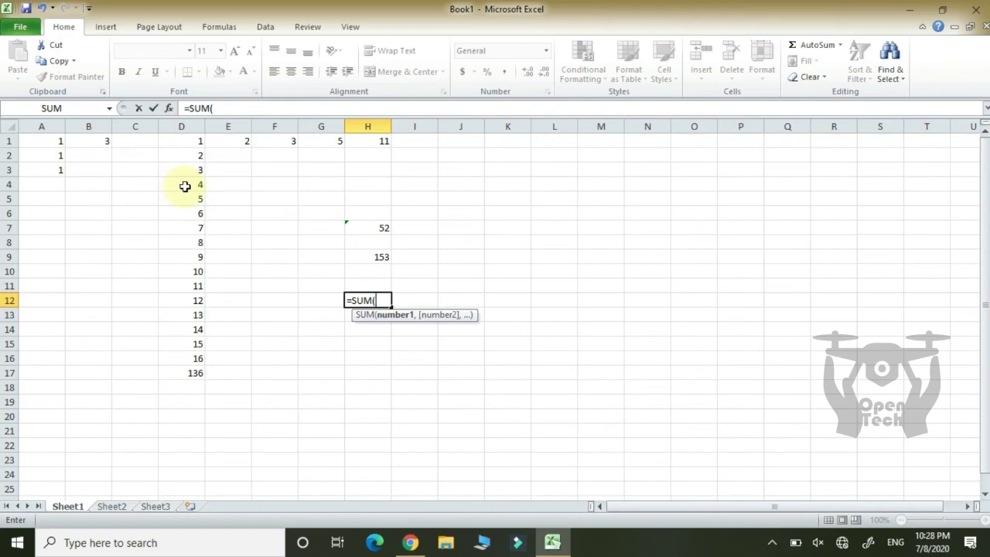
left_click(202, 198)
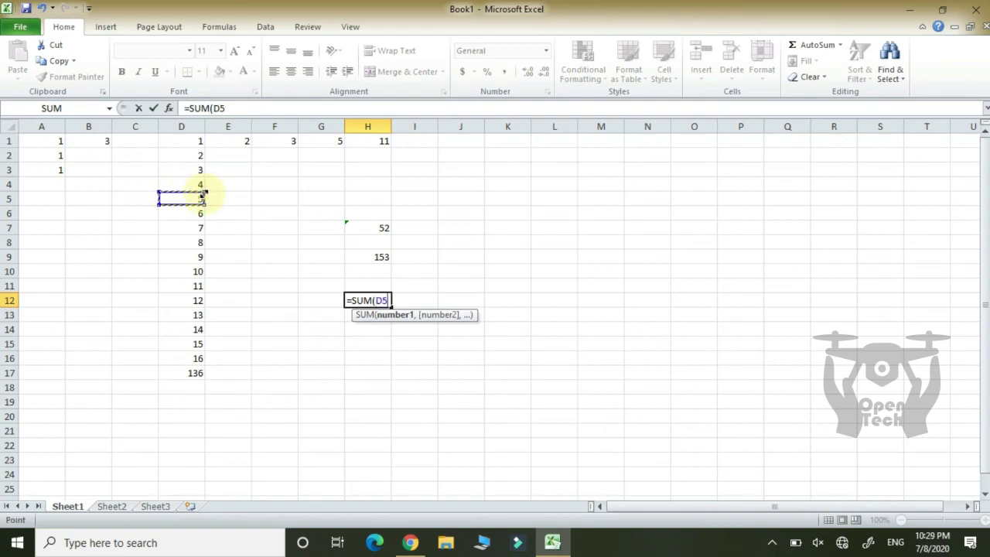
key("Return")
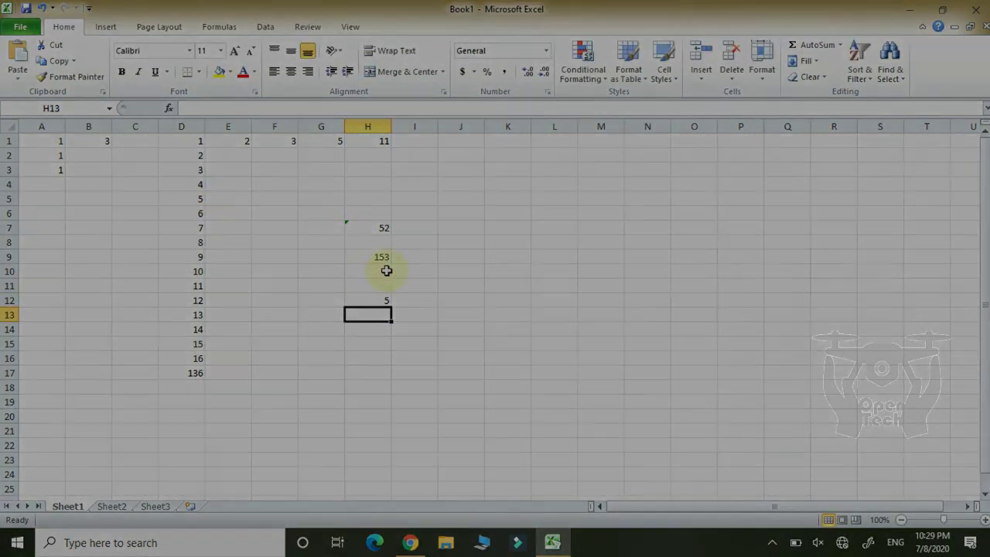